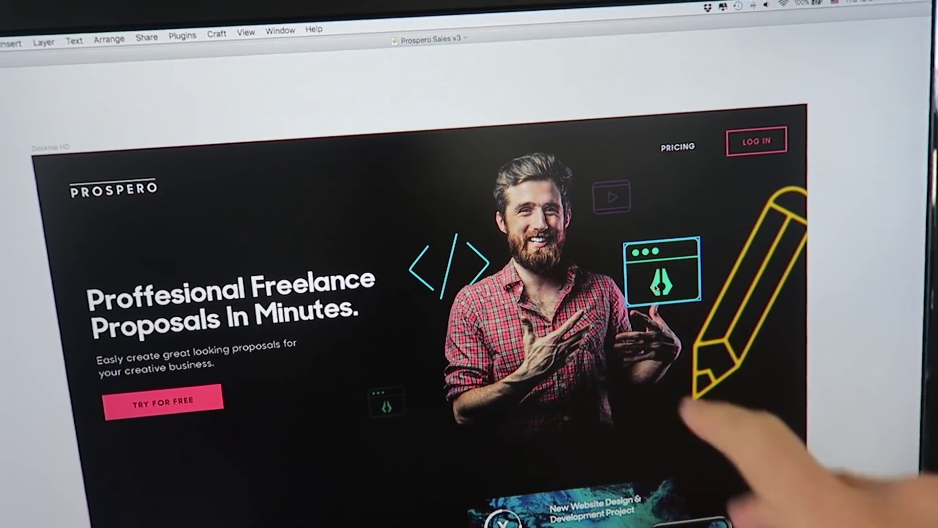
{"action": "scroll", "coordinate": [544, 124], "scroll_direction": "down", "scroll_amount": 5}
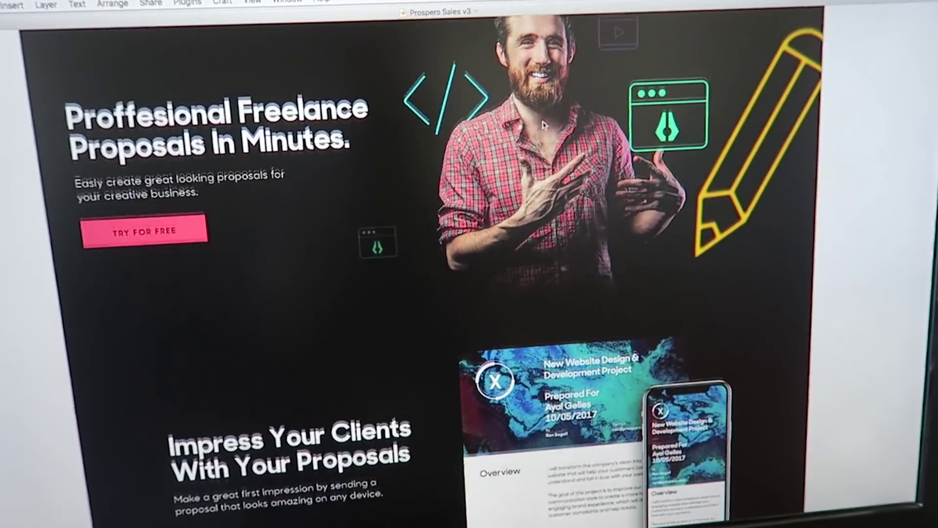
{"action": "scroll", "coordinate": [543, 125], "scroll_direction": "down", "scroll_amount": 5}
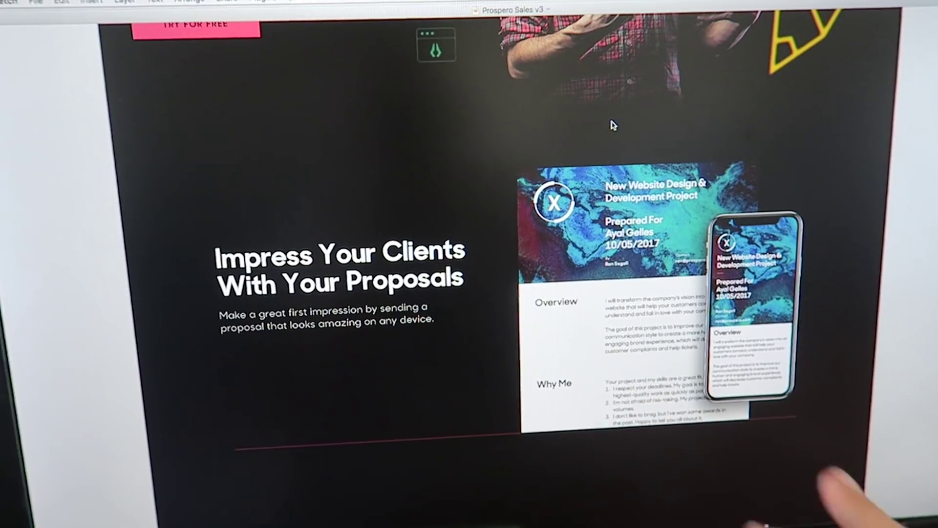
{"action": "scroll", "coordinate": [613, 125], "scroll_direction": "down", "scroll_amount": 5}
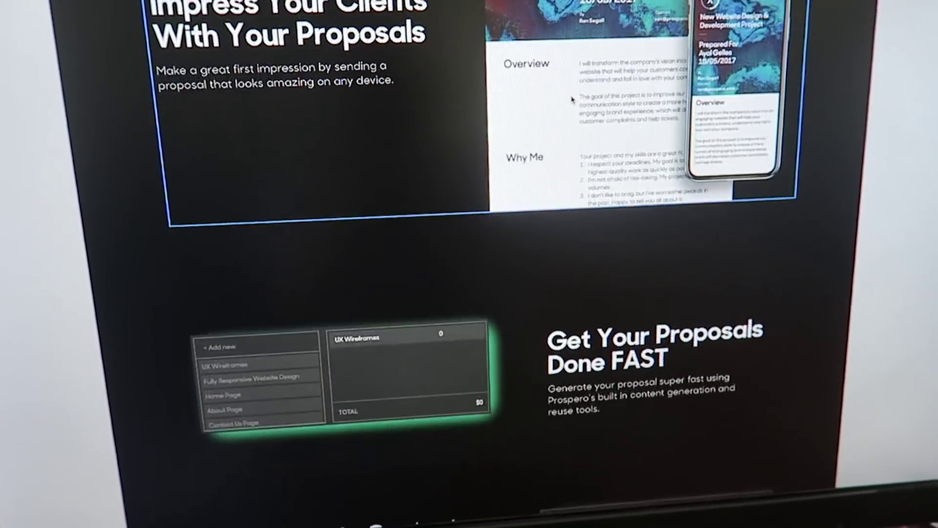
{"action": "scroll", "coordinate": [572, 100], "scroll_direction": "down", "scroll_amount": 5}
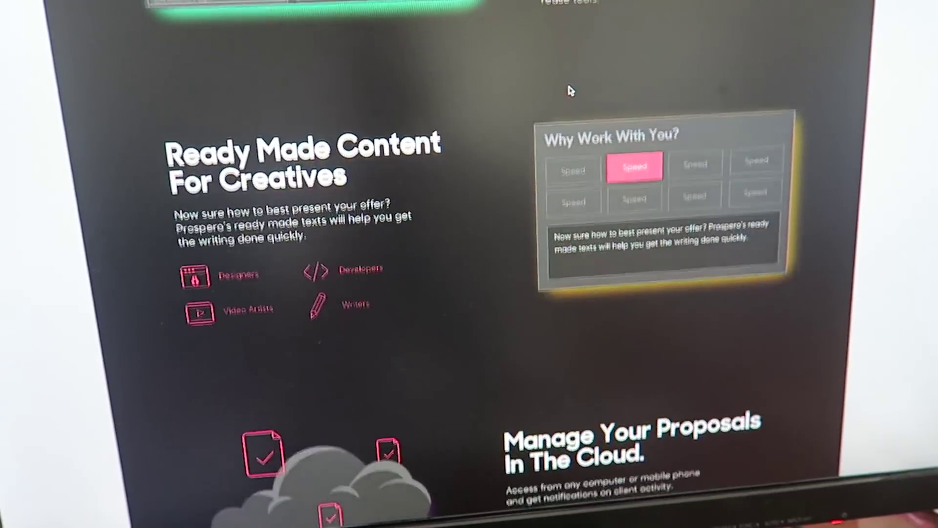
{"action": "scroll", "coordinate": [570, 90], "scroll_direction": "down", "scroll_amount": 5}
{"action": "scroll", "coordinate": [567, 89], "scroll_direction": "up", "scroll_amount": 10}
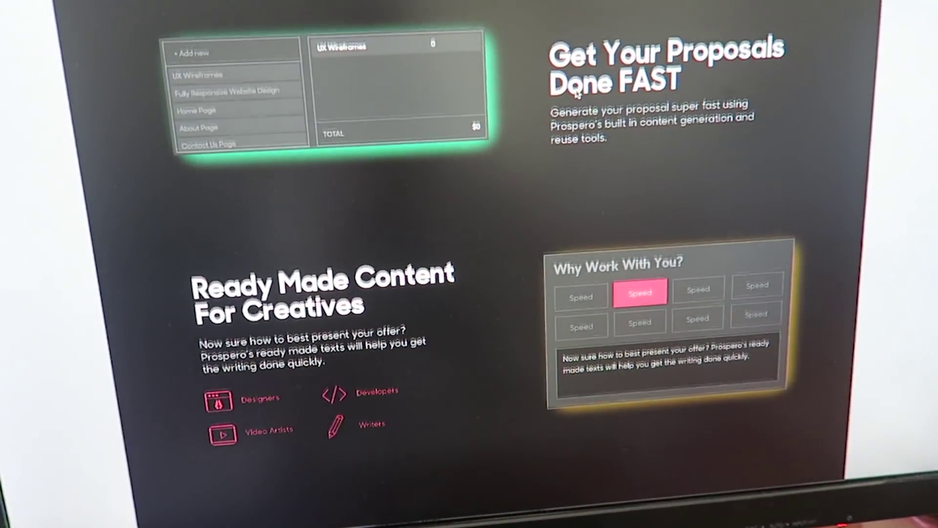
{"action": "scroll", "coordinate": [577, 92], "scroll_direction": "up", "scroll_amount": 10}
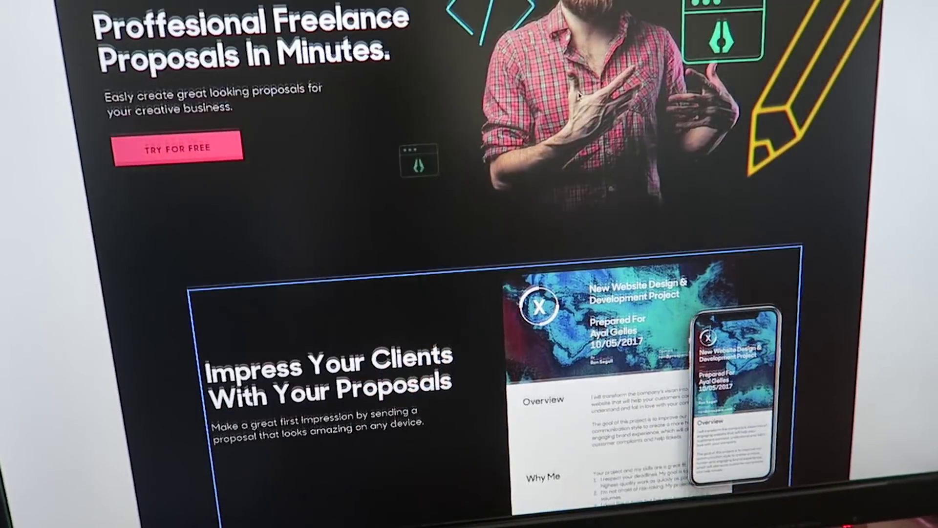
{"action": "scroll", "coordinate": [571, 91], "scroll_direction": "down", "scroll_amount": 5}
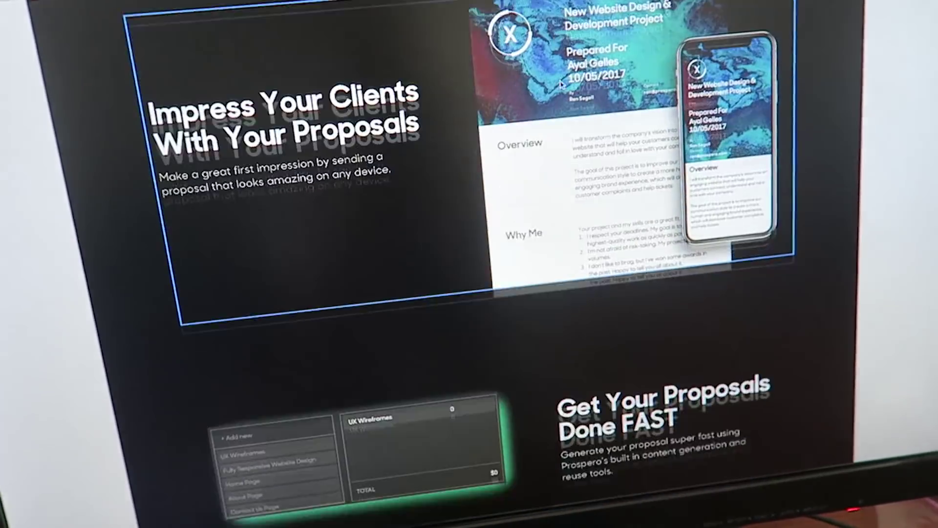
{"action": "scroll", "coordinate": [561, 84], "scroll_direction": "down", "scroll_amount": 6}
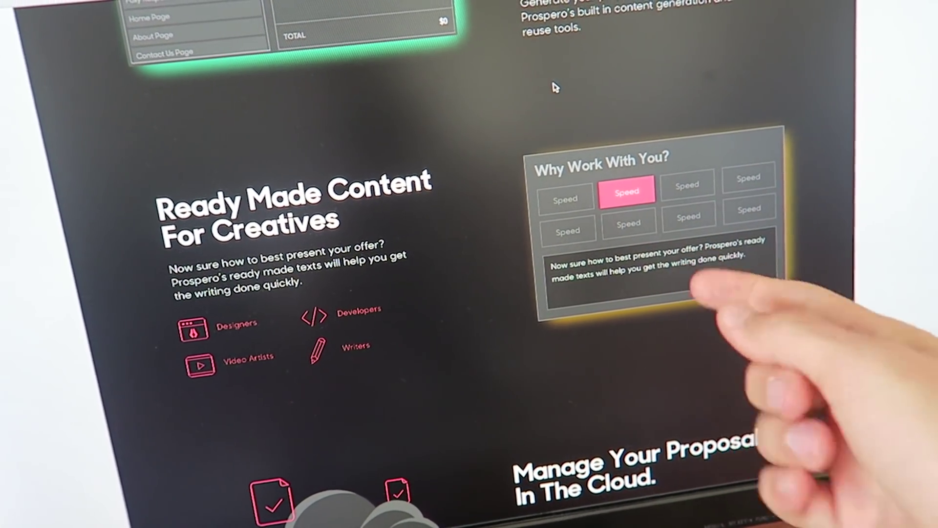
{"action": "scroll", "coordinate": [556, 87], "scroll_direction": "down", "scroll_amount": 3}
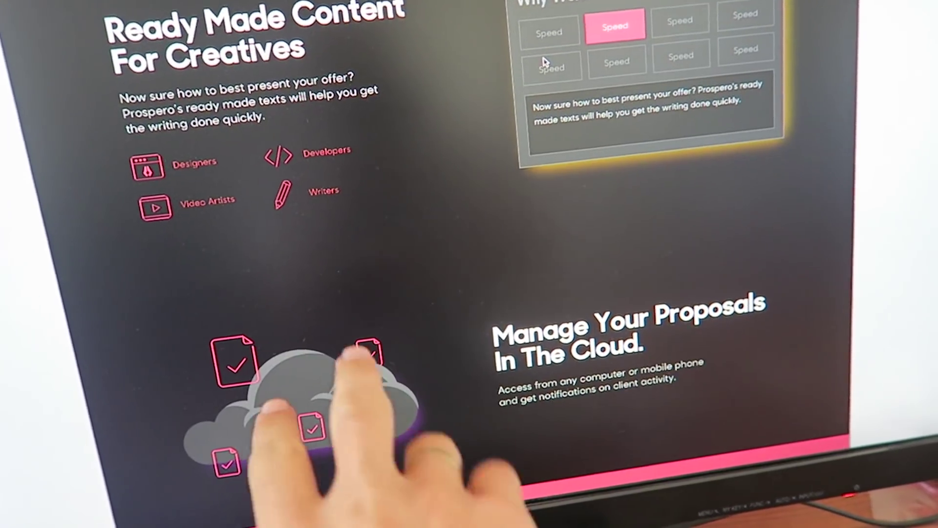
{"action": "scroll", "coordinate": [547, 69], "scroll_direction": "down", "scroll_amount": 3}
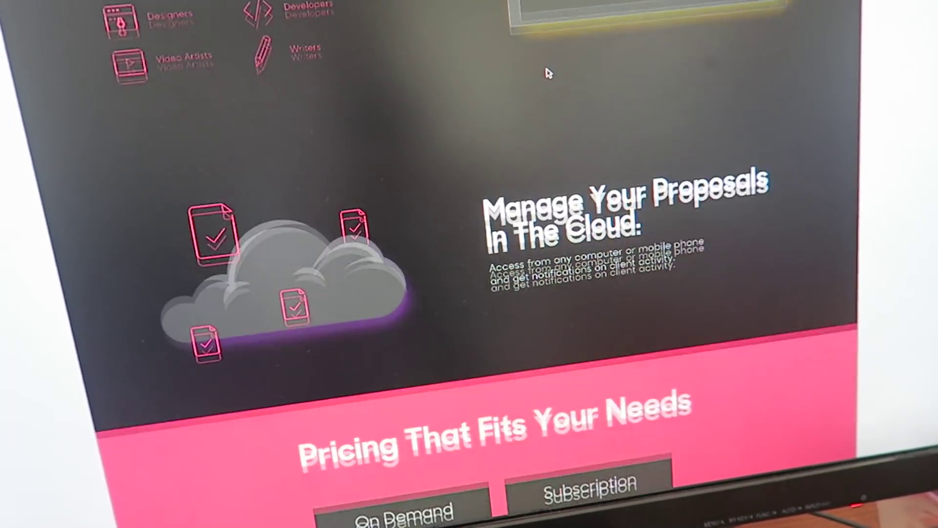
{"action": "scroll", "coordinate": [555, 78], "scroll_direction": "up", "scroll_amount": 3}
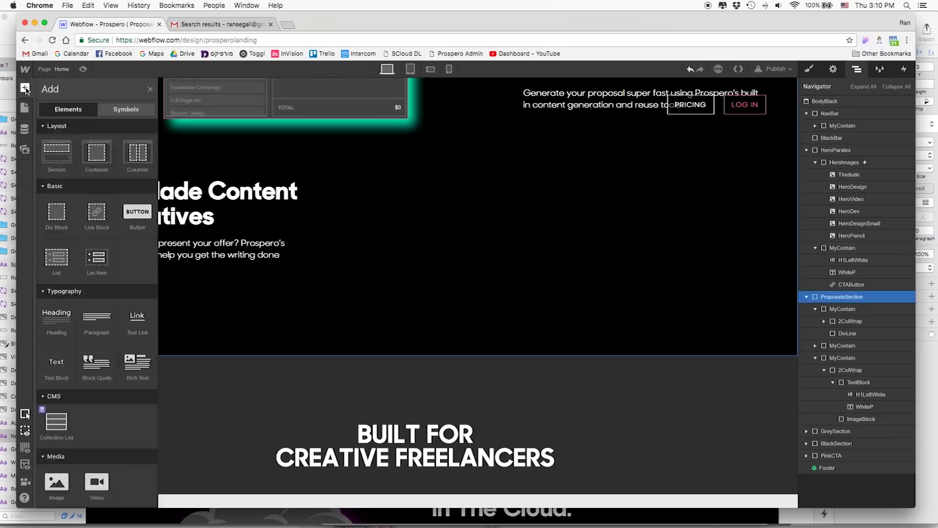
Add creative-type icon images with text labels such as Designers, and set the icon widths
{"action": "left_click", "coordinate": [25, 88]}
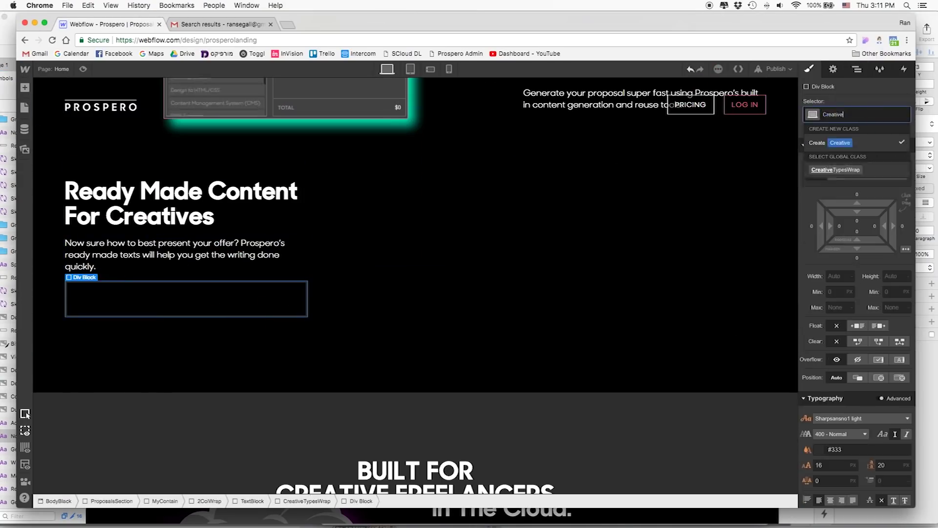
{"action": "left_click", "coordinate": [135, 391]}
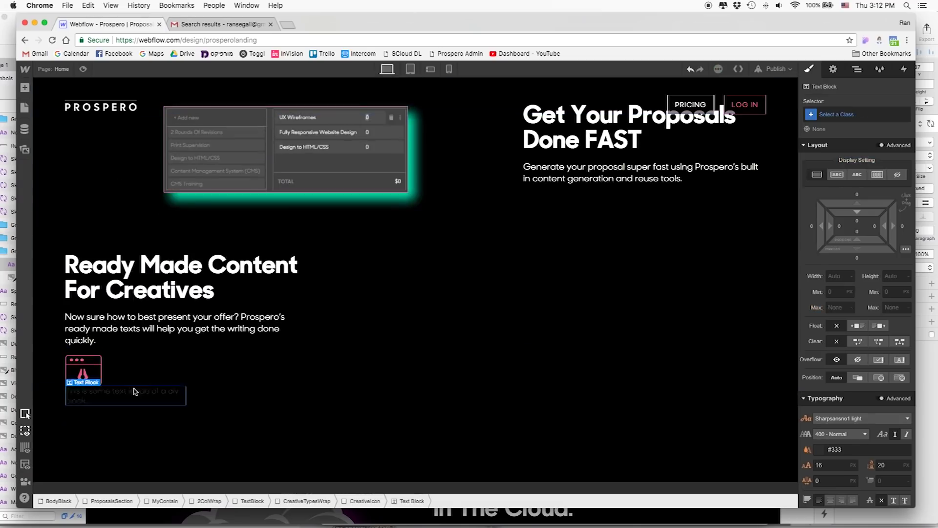
{"action": "left_click", "coordinate": [182, 432]}
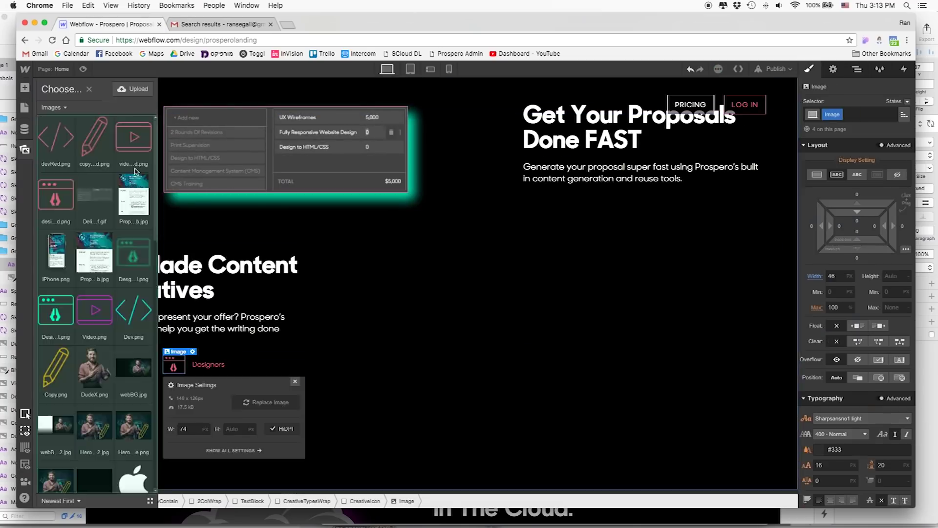
{"action": "left_click", "coordinate": [173, 394]}
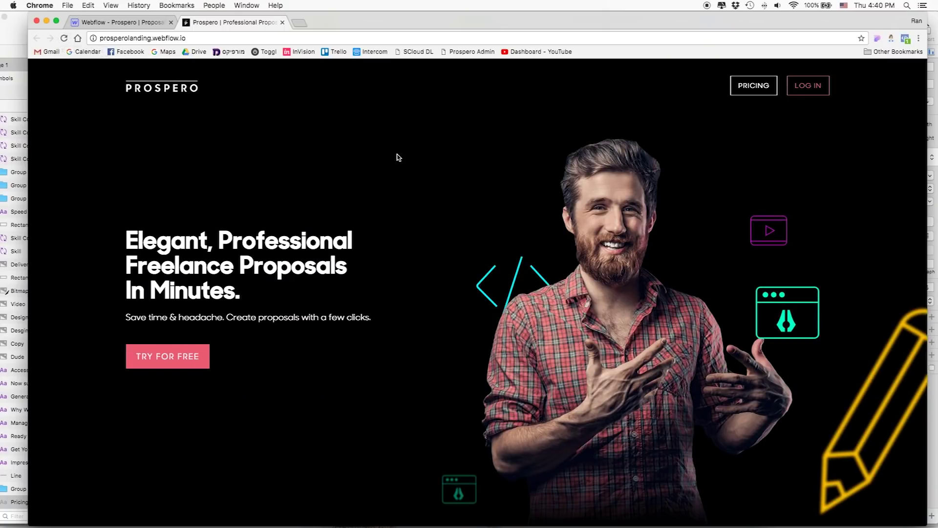
Scroll through the live prosperolanding.webflow.io page down to the Pricing section
{"action": "scroll", "coordinate": [399, 157], "scroll_direction": "down", "scroll_amount": 3}
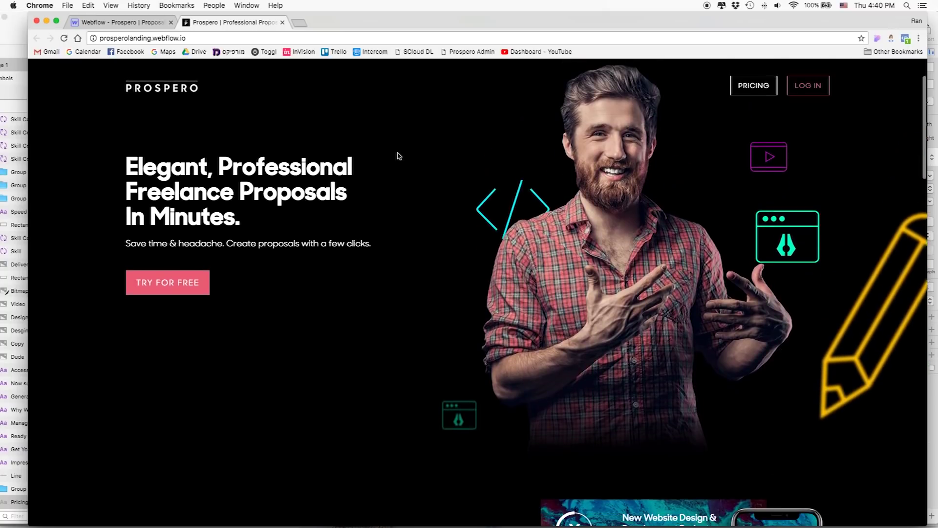
{"action": "scroll", "coordinate": [398, 156], "scroll_direction": "up", "scroll_amount": 2}
{"action": "scroll", "coordinate": [398, 156], "scroll_direction": "down", "scroll_amount": 5}
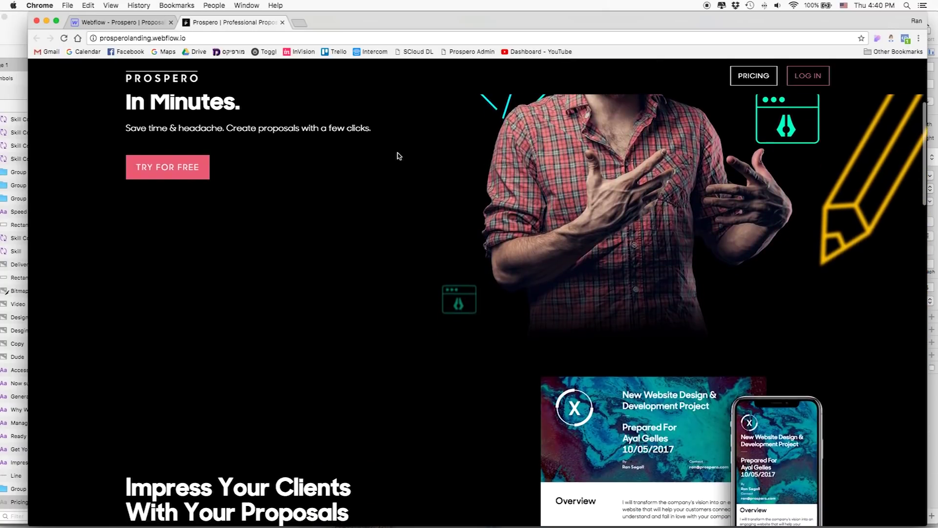
{"action": "scroll", "coordinate": [398, 157], "scroll_direction": "down", "scroll_amount": 6}
{"action": "scroll", "coordinate": [398, 156], "scroll_direction": "up", "scroll_amount": 10}
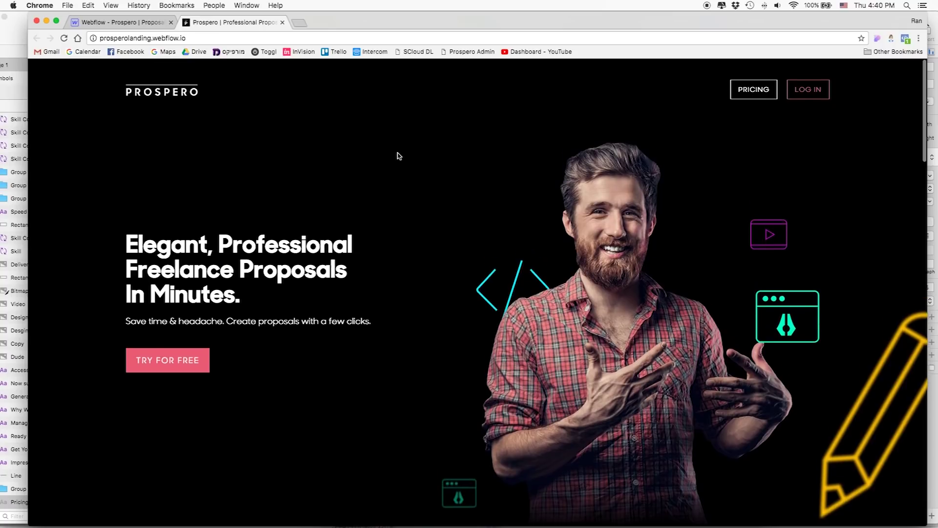
{"action": "scroll", "coordinate": [398, 157], "scroll_direction": "down", "scroll_amount": 4}
{"action": "scroll", "coordinate": [397, 155], "scroll_direction": "up", "scroll_amount": 3}
{"action": "scroll", "coordinate": [397, 155], "scroll_direction": "down", "scroll_amount": 1}
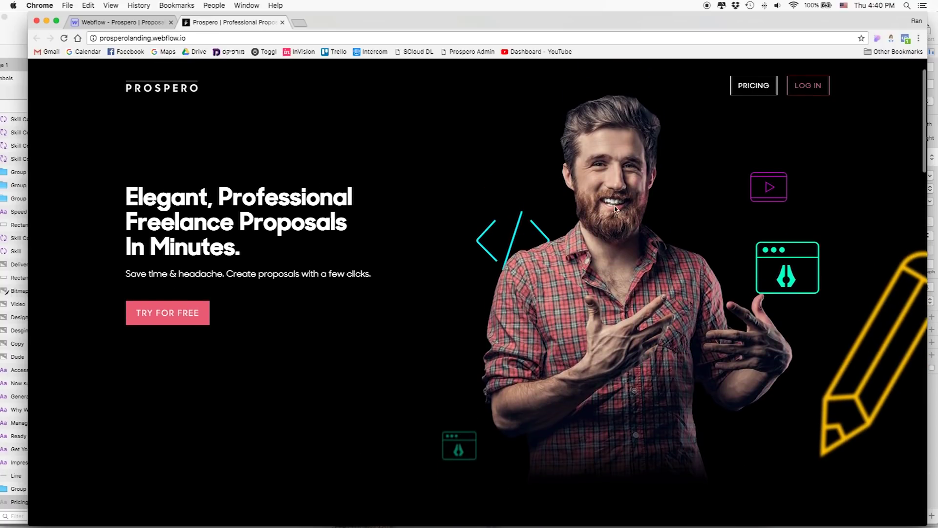
{"action": "scroll", "coordinate": [615, 209], "scroll_direction": "down", "scroll_amount": 4}
{"action": "scroll", "coordinate": [614, 208], "scroll_direction": "up", "scroll_amount": 1}
{"action": "scroll", "coordinate": [614, 209], "scroll_direction": "down", "scroll_amount": 3}
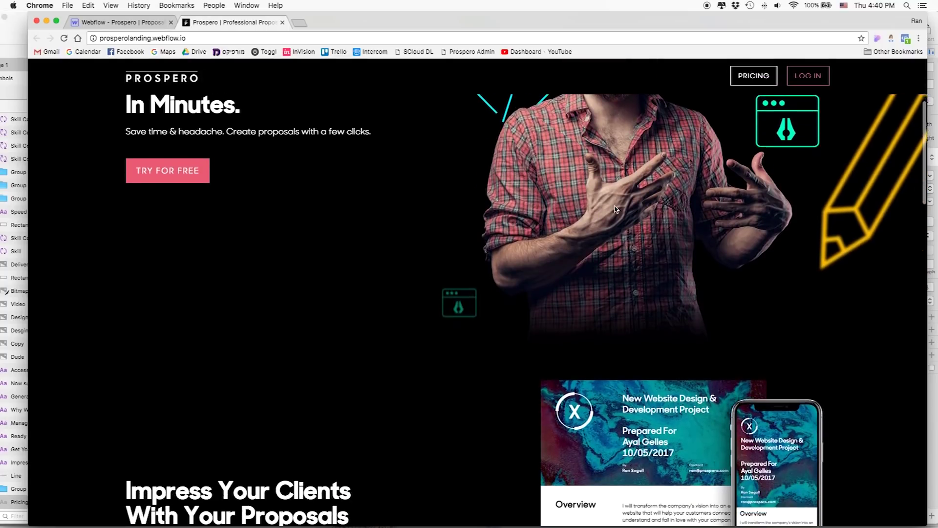
{"action": "scroll", "coordinate": [615, 209], "scroll_direction": "up", "scroll_amount": 4}
{"action": "scroll", "coordinate": [614, 209], "scroll_direction": "down", "scroll_amount": 1}
{"action": "scroll", "coordinate": [615, 208], "scroll_direction": "up", "scroll_amount": 2}
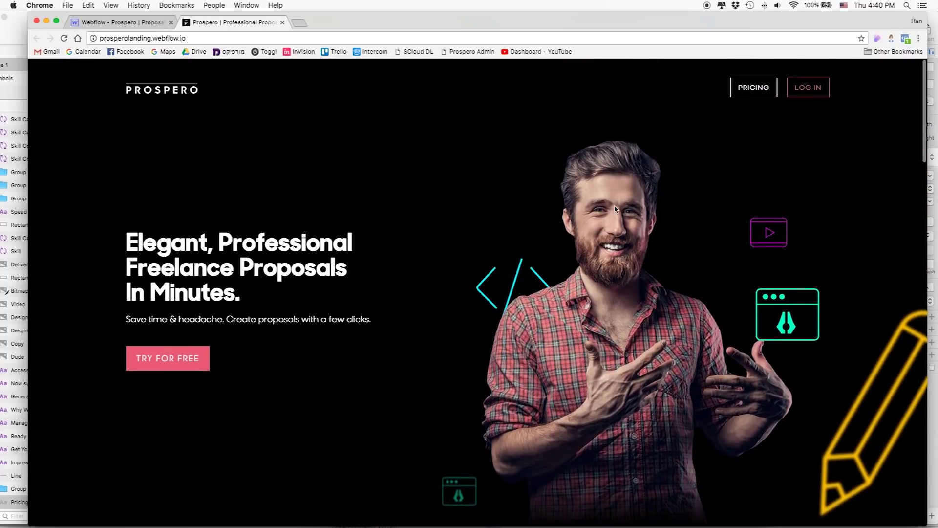
{"action": "scroll", "coordinate": [538, 184], "scroll_direction": "down", "scroll_amount": 7}
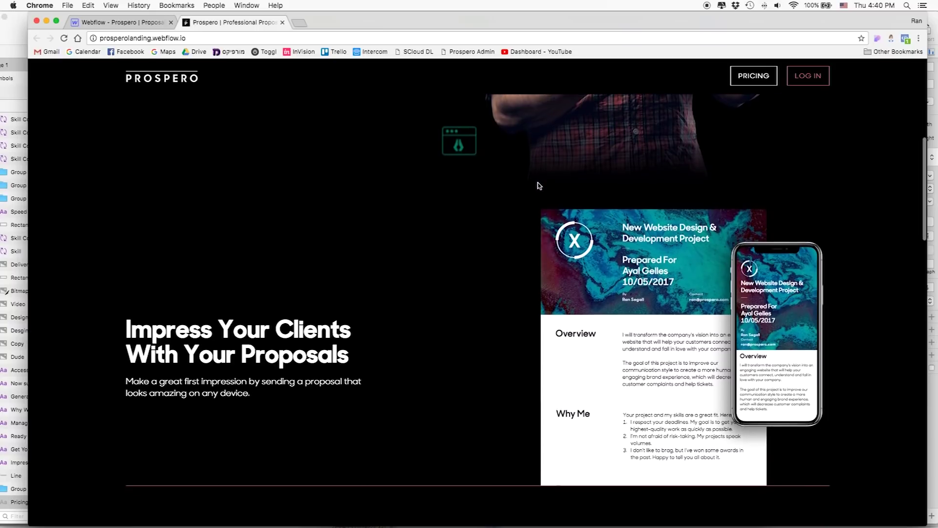
{"action": "scroll", "coordinate": [506, 249], "scroll_direction": "down", "scroll_amount": 1}
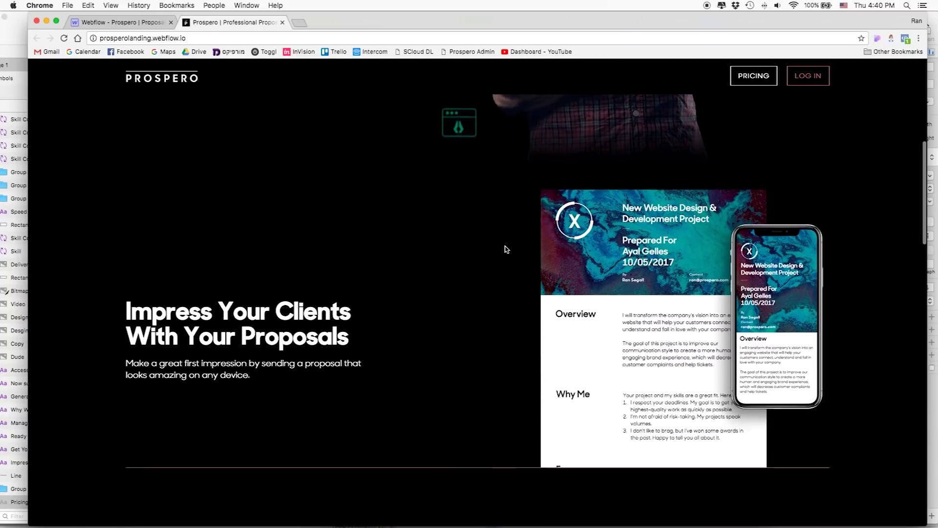
{"action": "scroll", "coordinate": [506, 249], "scroll_direction": "up", "scroll_amount": 2}
{"action": "scroll", "coordinate": [506, 249], "scroll_direction": "down", "scroll_amount": 3}
{"action": "scroll", "coordinate": [506, 249], "scroll_direction": "down", "scroll_amount": 1}
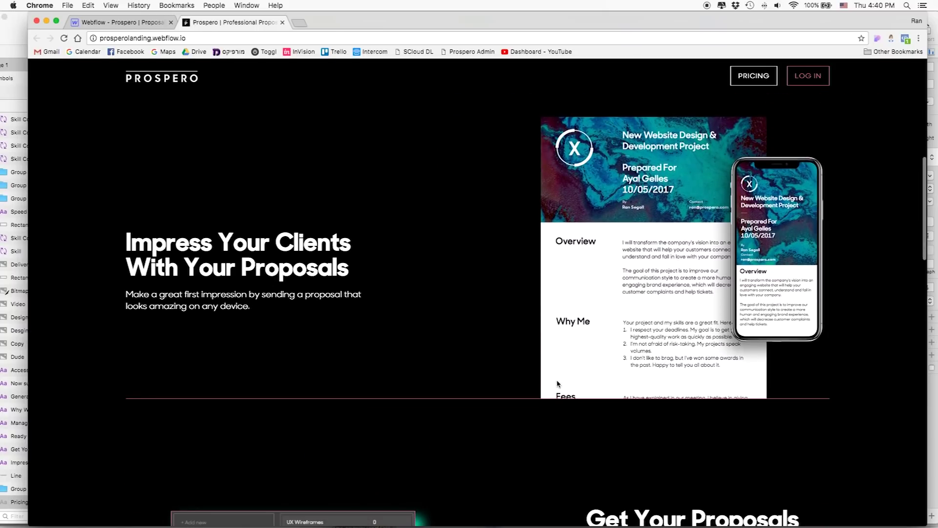
{"action": "scroll", "coordinate": [585, 328], "scroll_direction": "down", "scroll_amount": 3}
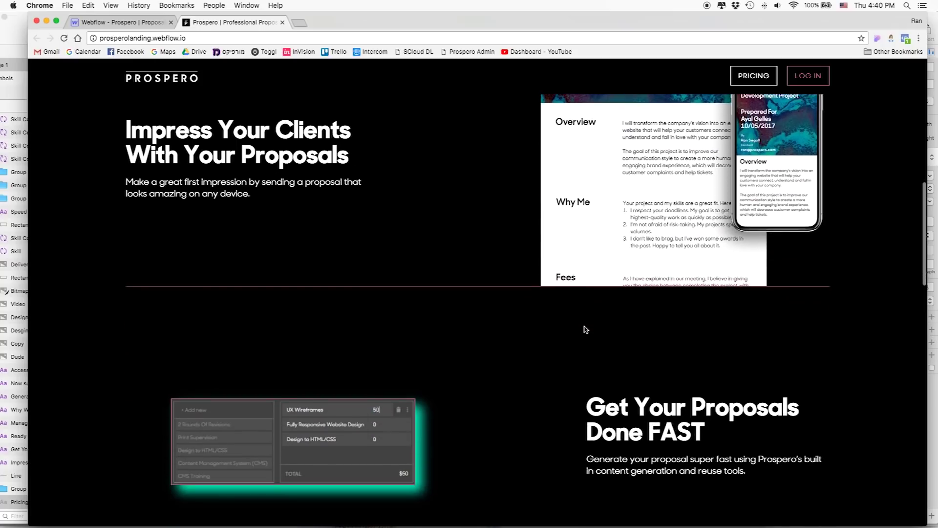
{"action": "scroll", "coordinate": [538, 317], "scroll_direction": "up", "scroll_amount": 5}
{"action": "scroll", "coordinate": [489, 288], "scroll_direction": "down", "scroll_amount": 5}
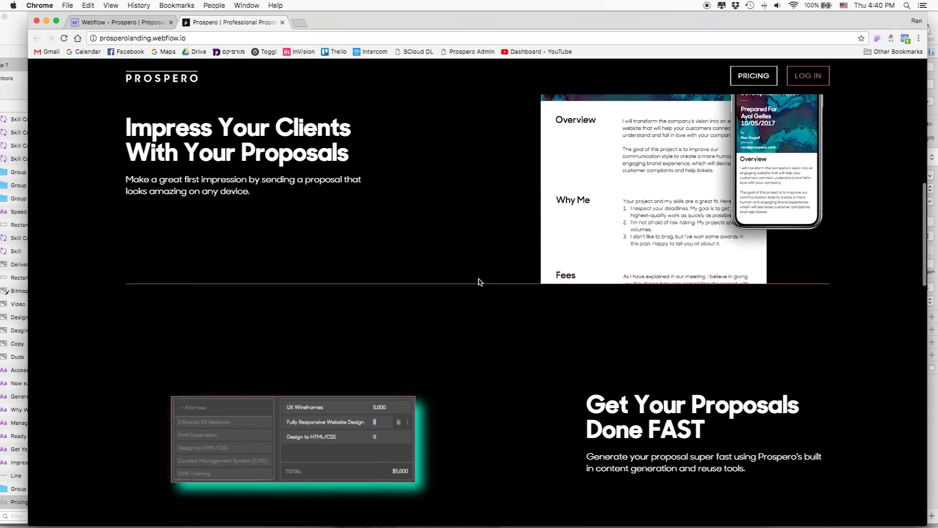
{"action": "scroll", "coordinate": [478, 281], "scroll_direction": "up", "scroll_amount": 4}
{"action": "scroll", "coordinate": [479, 282], "scroll_direction": "down", "scroll_amount": 3}
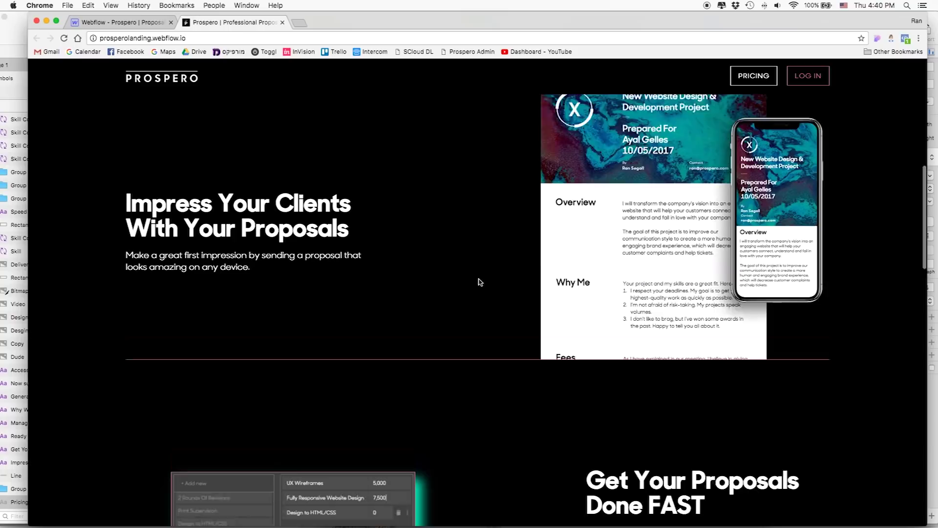
{"action": "scroll", "coordinate": [478, 282], "scroll_direction": "up", "scroll_amount": 4}
{"action": "scroll", "coordinate": [480, 282], "scroll_direction": "down", "scroll_amount": 10}
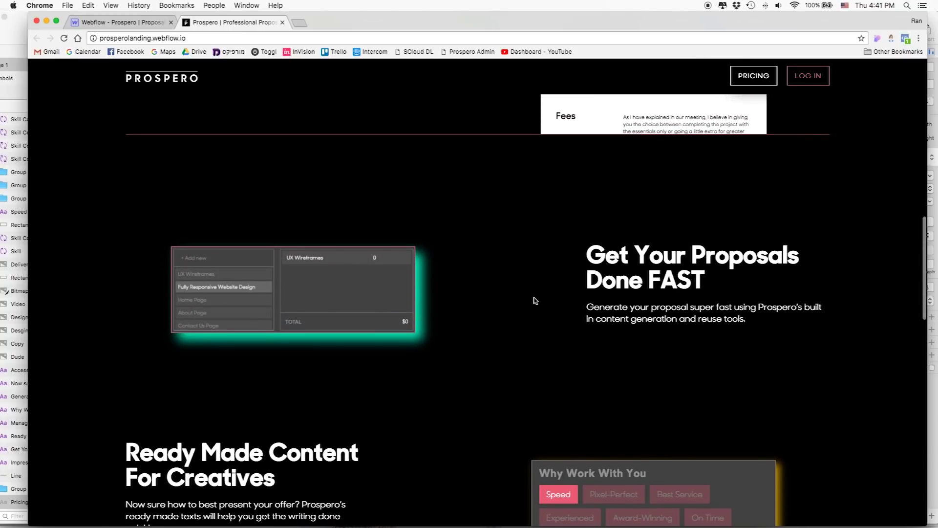
{"action": "scroll", "coordinate": [499, 254], "scroll_direction": "down", "scroll_amount": 4}
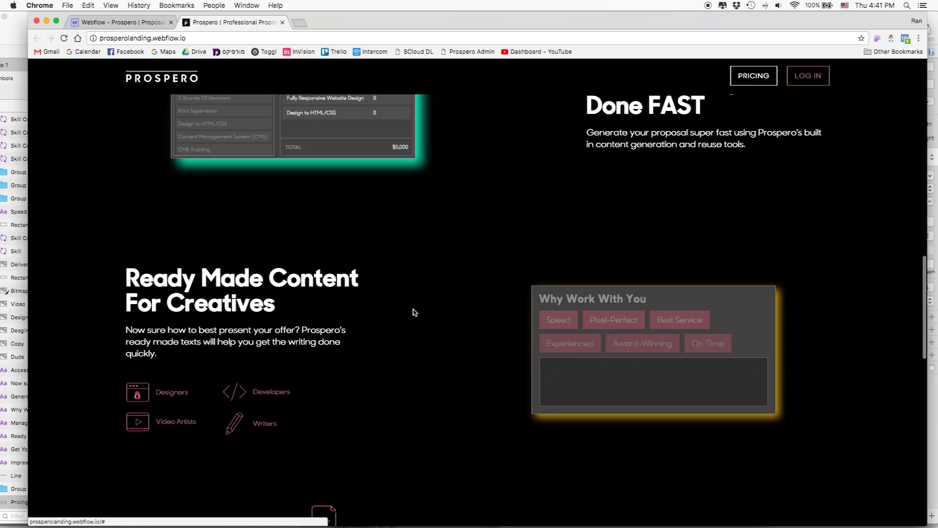
{"action": "scroll", "coordinate": [414, 312], "scroll_direction": "down", "scroll_amount": 8}
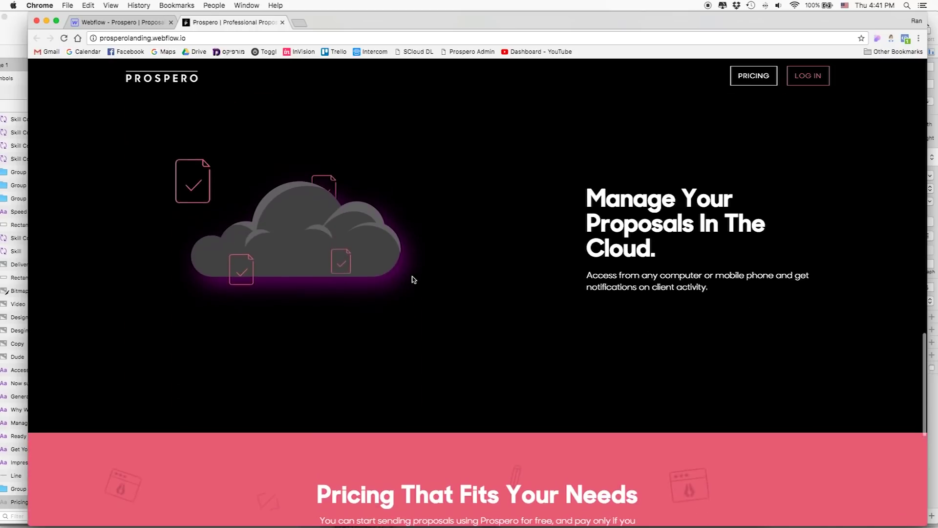
Scroll back up to the hero and return to the Webflow Designer tab
{"action": "scroll", "coordinate": [413, 279], "scroll_direction": "up", "scroll_amount": 2}
{"action": "scroll", "coordinate": [413, 279], "scroll_direction": "down", "scroll_amount": 3}
{"action": "scroll", "coordinate": [413, 279], "scroll_direction": "up", "scroll_amount": 3}
{"action": "scroll", "coordinate": [412, 279], "scroll_direction": "down", "scroll_amount": 3}
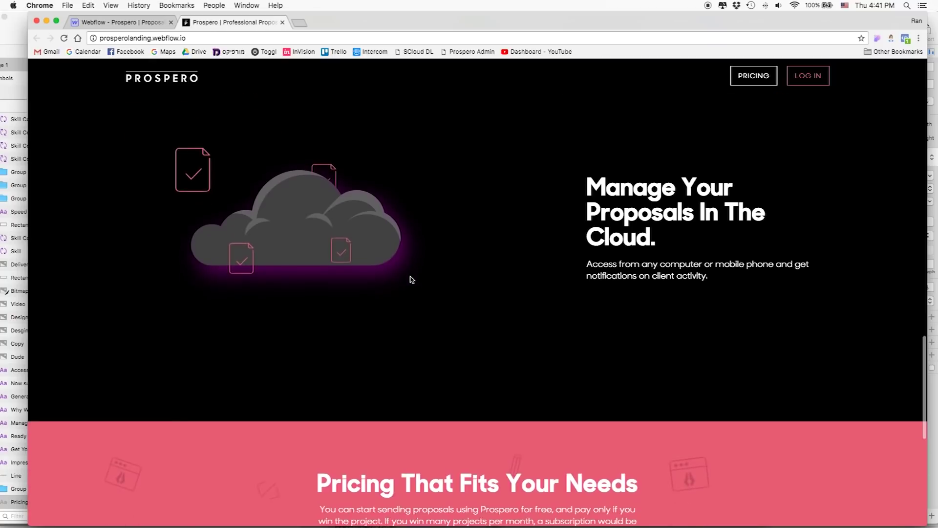
{"action": "scroll", "coordinate": [411, 280], "scroll_direction": "up", "scroll_amount": 2}
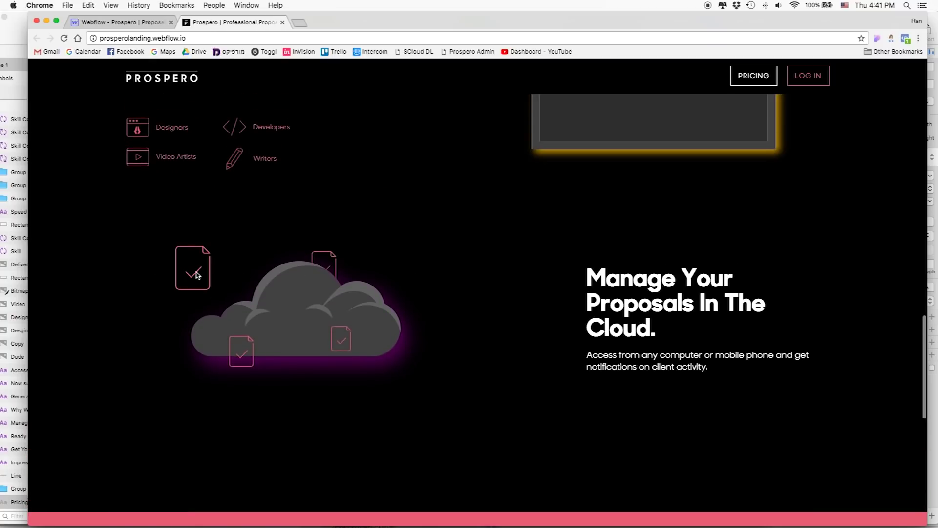
{"action": "scroll", "coordinate": [387, 311], "scroll_direction": "down", "scroll_amount": 3}
{"action": "scroll", "coordinate": [386, 309], "scroll_direction": "up", "scroll_amount": 2}
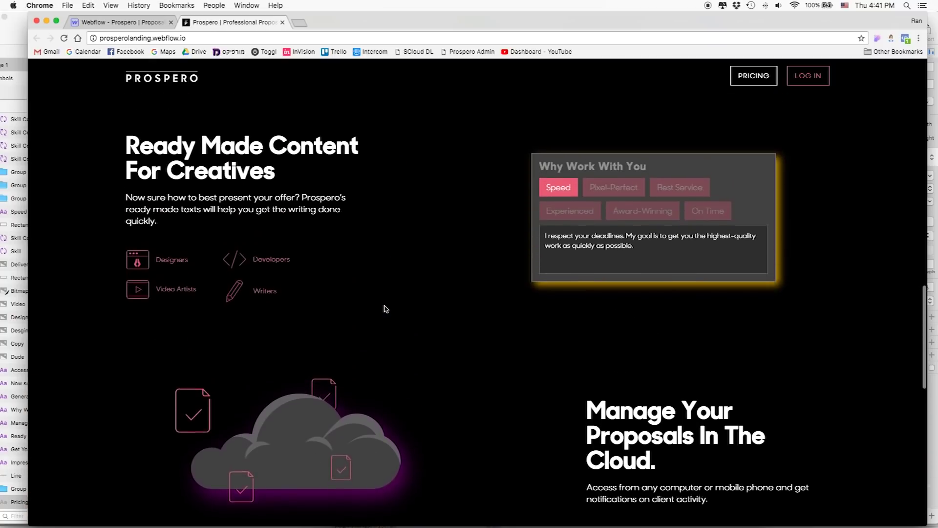
{"action": "scroll", "coordinate": [386, 309], "scroll_direction": "down", "scroll_amount": 3}
{"action": "scroll", "coordinate": [385, 309], "scroll_direction": "up", "scroll_amount": 3}
{"action": "scroll", "coordinate": [386, 309], "scroll_direction": "up", "scroll_amount": 2}
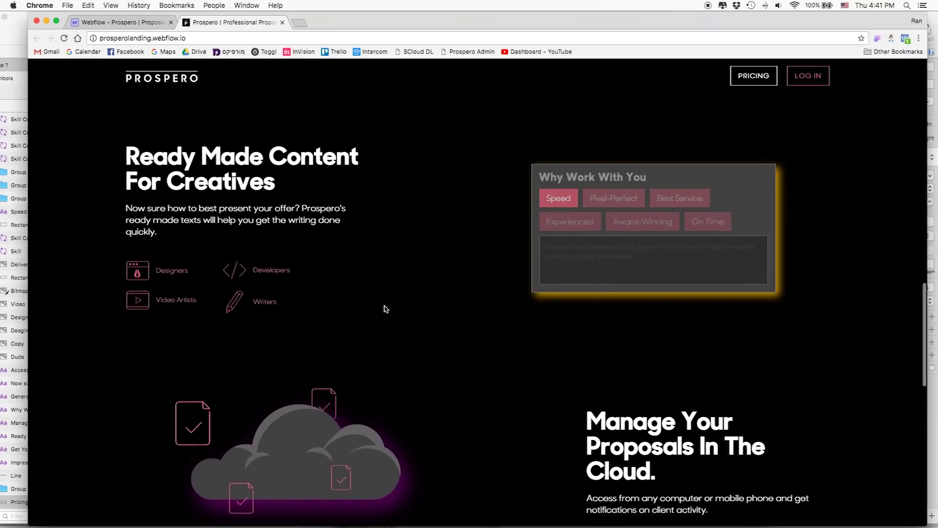
{"action": "scroll", "coordinate": [384, 307], "scroll_direction": "down", "scroll_amount": 4}
{"action": "scroll", "coordinate": [384, 301], "scroll_direction": "up", "scroll_amount": 4}
{"action": "scroll", "coordinate": [386, 304], "scroll_direction": "down", "scroll_amount": 8}
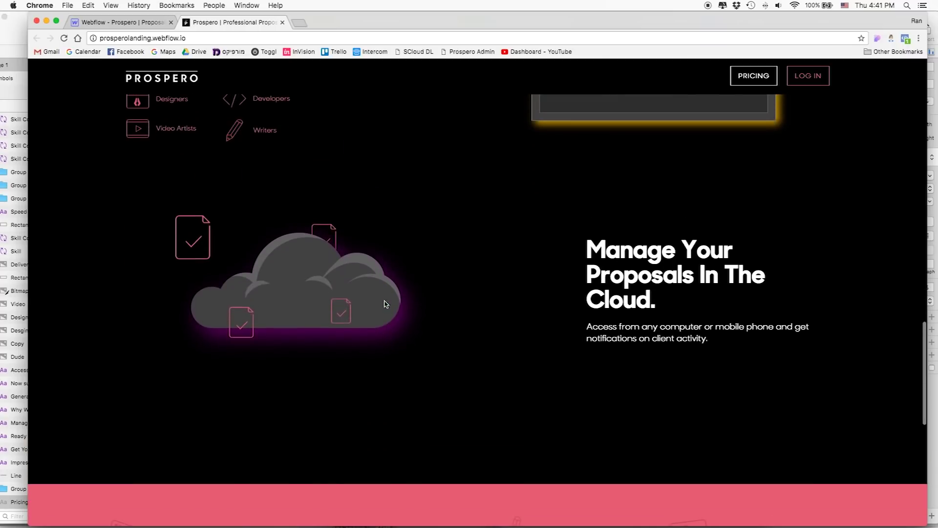
{"action": "scroll", "coordinate": [386, 304], "scroll_direction": "up", "scroll_amount": 10}
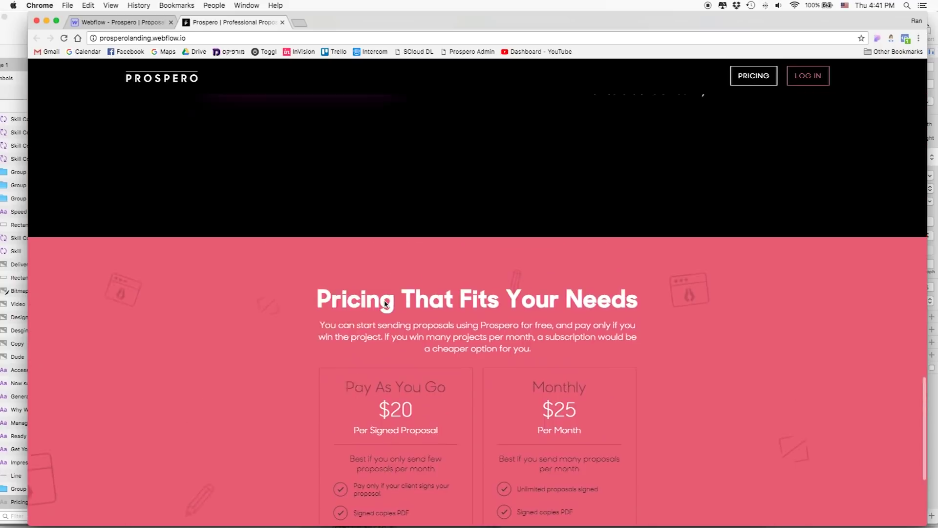
{"action": "scroll", "coordinate": [384, 304], "scroll_direction": "up", "scroll_amount": 6}
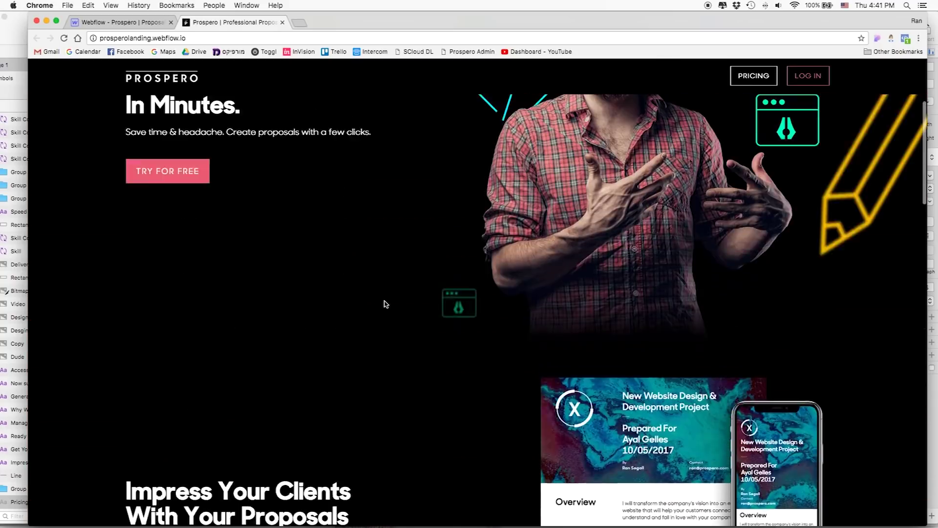
{"action": "left_click", "coordinate": [144, 23]}
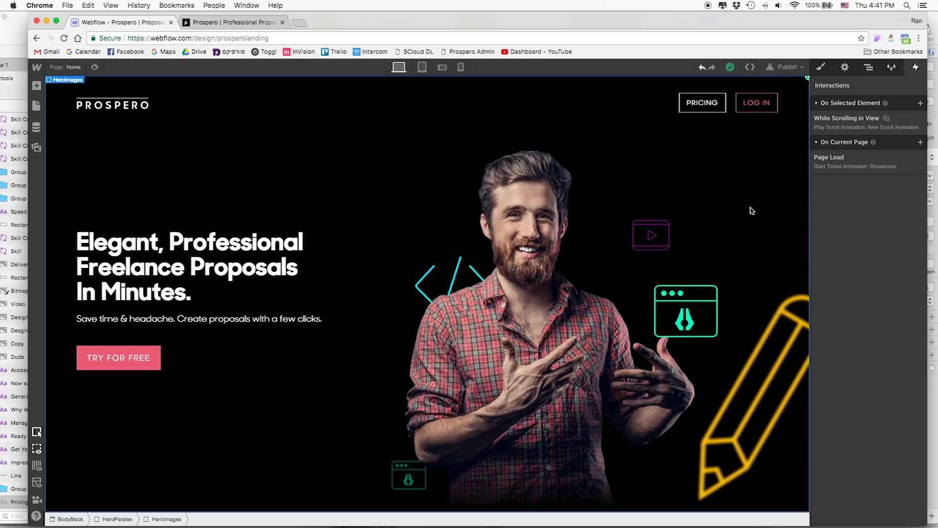
Open the Page Load interaction's ShowIcons timed animation for editing
{"action": "left_click", "coordinate": [837, 165]}
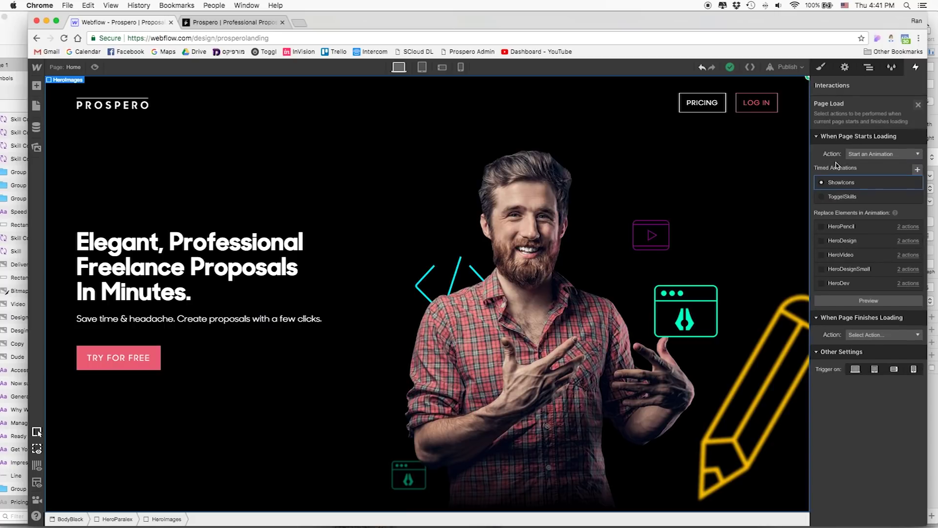
{"action": "left_click", "coordinate": [904, 184]}
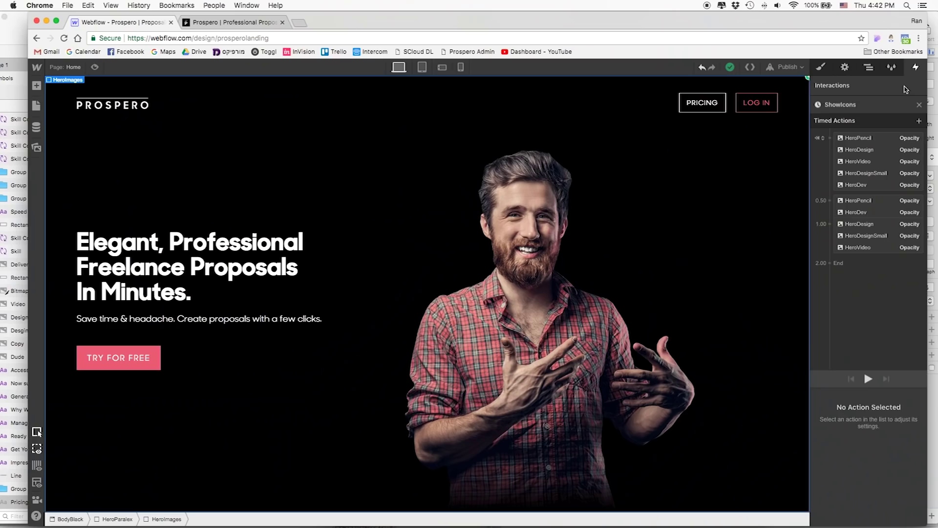
{"action": "left_click", "coordinate": [919, 105]}
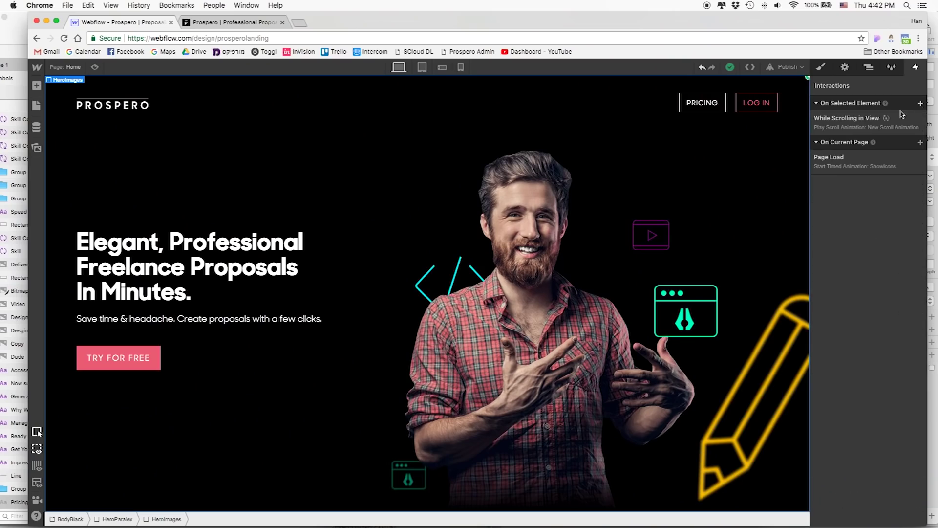
Open the While Scrolling in View New Scroll Animation and scroll the canvas to preview the icons moving
{"action": "left_click", "coordinate": [848, 128]}
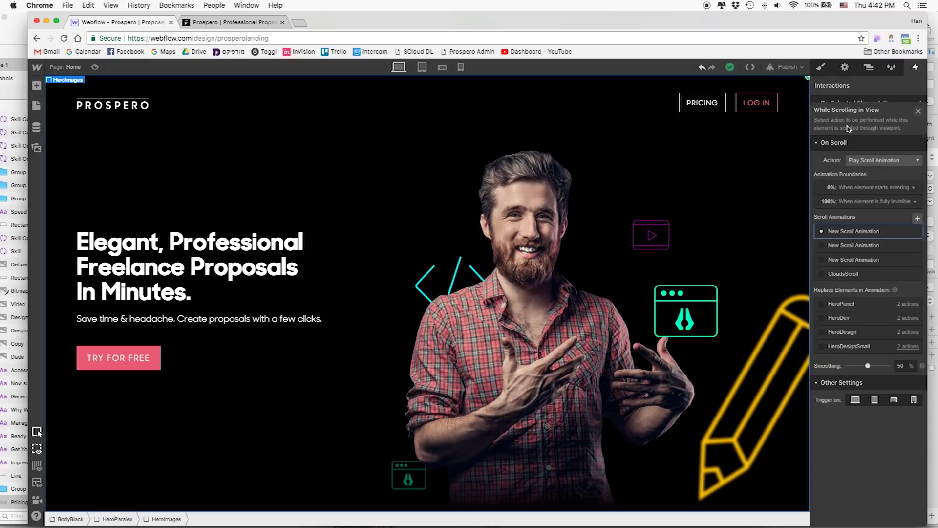
{"action": "left_click", "coordinate": [906, 226]}
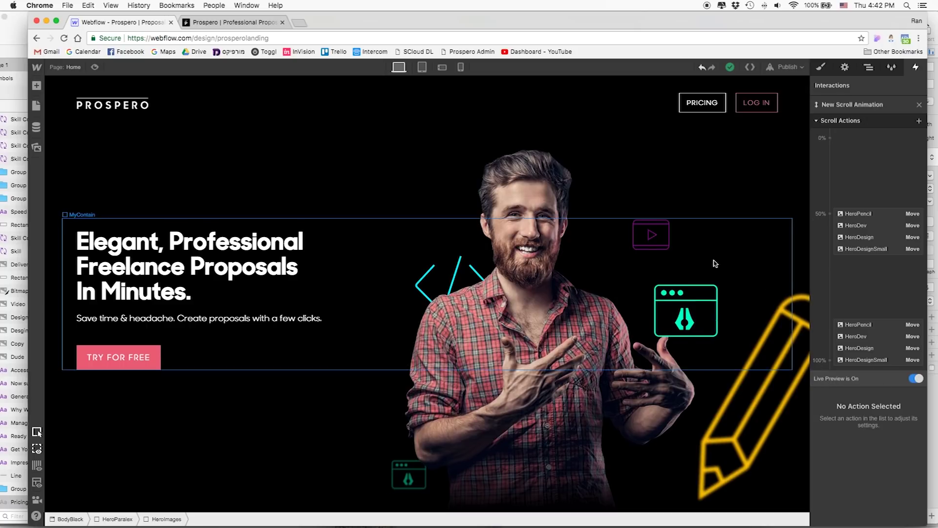
{"action": "scroll", "coordinate": [661, 263], "scroll_direction": "down", "scroll_amount": 4}
{"action": "scroll", "coordinate": [713, 264], "scroll_direction": "up", "scroll_amount": 4}
{"action": "scroll", "coordinate": [713, 264], "scroll_direction": "down", "scroll_amount": 1}
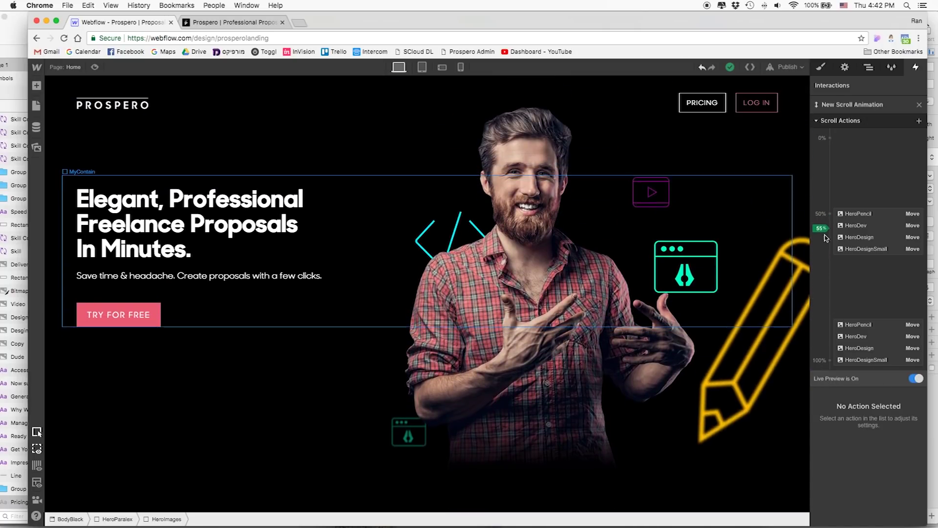
{"action": "scroll", "coordinate": [747, 224], "scroll_direction": "down", "scroll_amount": 3}
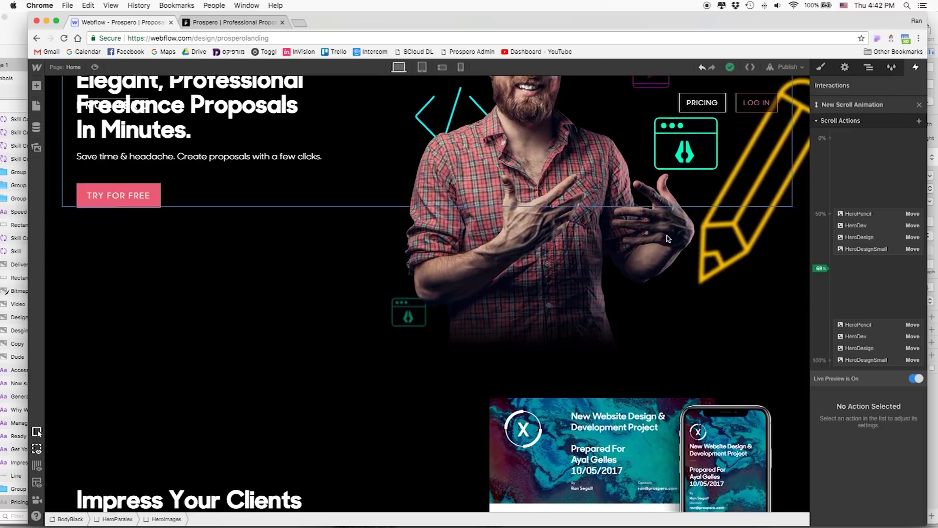
{"action": "scroll", "coordinate": [666, 236], "scroll_direction": "up", "scroll_amount": 4}
{"action": "scroll", "coordinate": [668, 238], "scroll_direction": "down", "scroll_amount": 4}
{"action": "scroll", "coordinate": [665, 236], "scroll_direction": "up", "scroll_amount": 4}
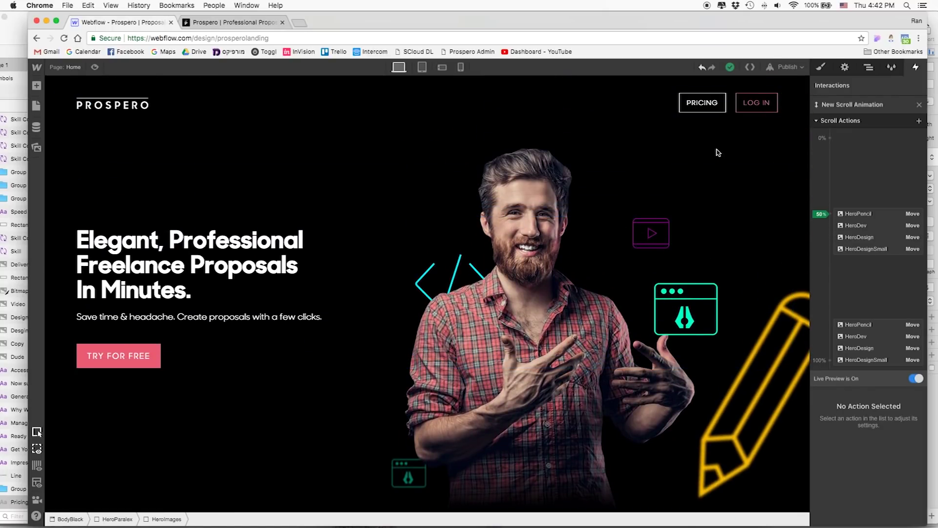
{"action": "scroll", "coordinate": [717, 152], "scroll_direction": "down", "scroll_amount": 2}
{"action": "scroll", "coordinate": [717, 153], "scroll_direction": "up", "scroll_amount": 2}
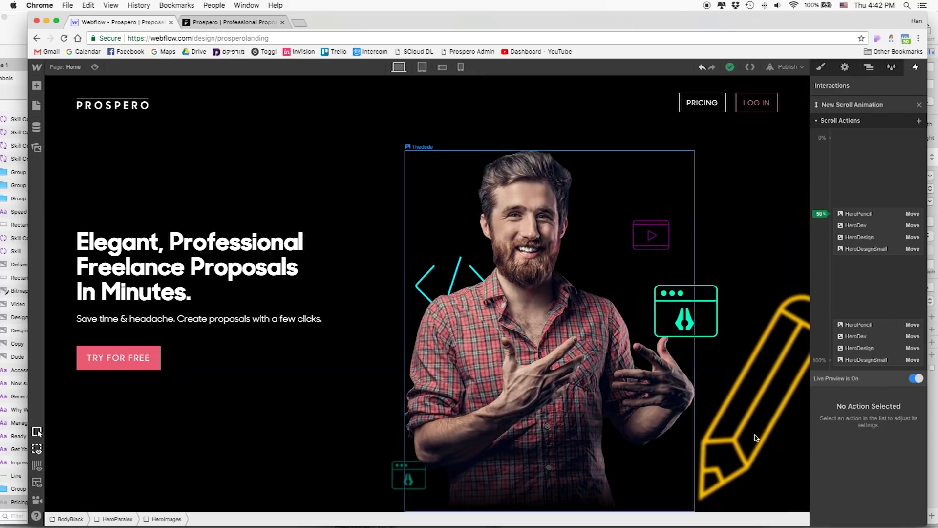
{"action": "scroll", "coordinate": [580, 182], "scroll_direction": "down", "scroll_amount": 2}
{"action": "scroll", "coordinate": [580, 182], "scroll_direction": "up", "scroll_amount": 2}
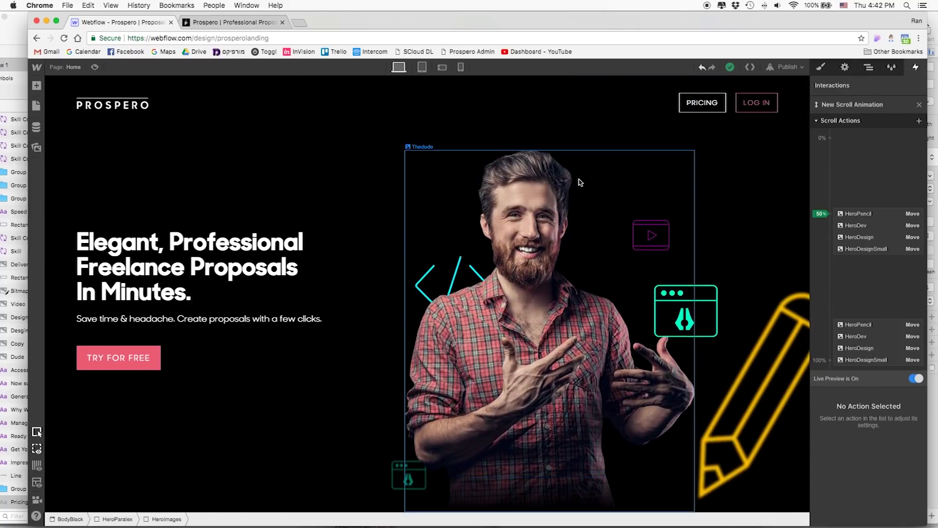